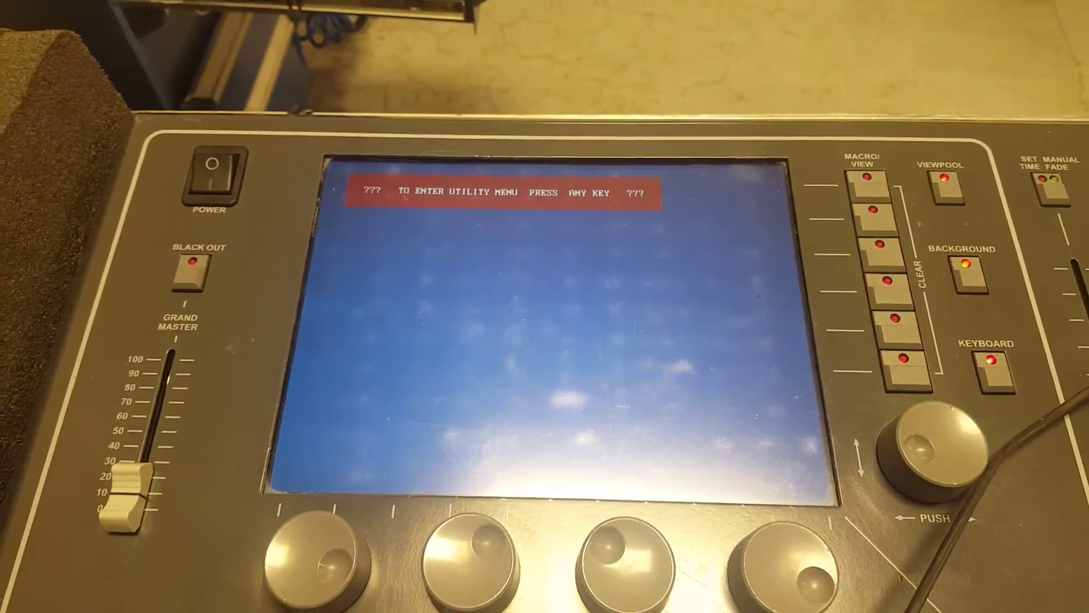
Enter the grandMA1 cleanup and rescue utility menu from the startup banner.
{"action": "key", "text": "Return"}
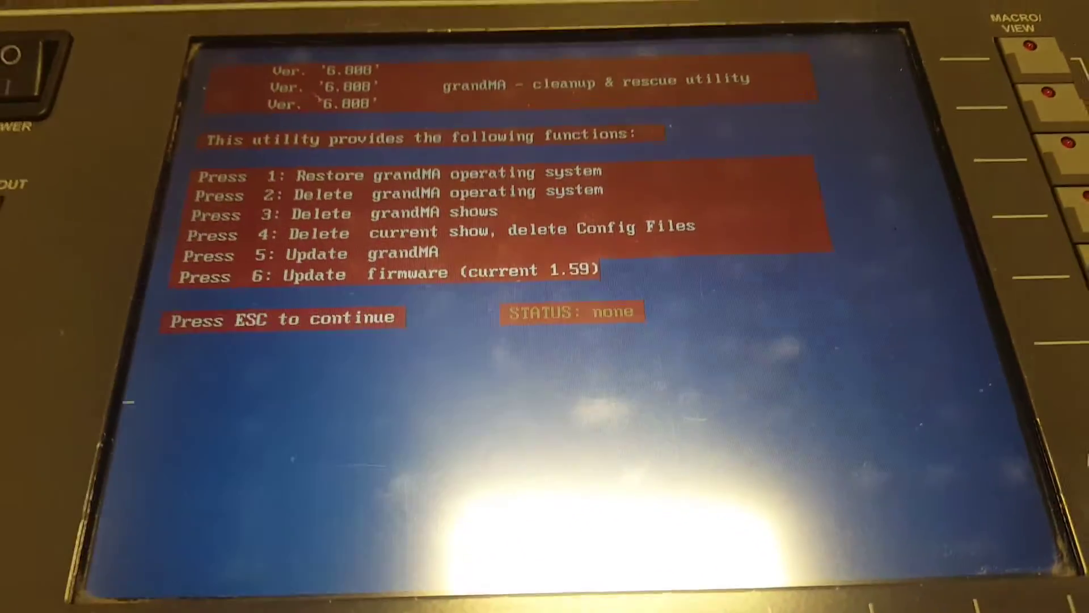
From the DownDate functions, choose Re-Install grandMA operating system Ver SYS6.808.
{"action": "key", "text": "Escape"}
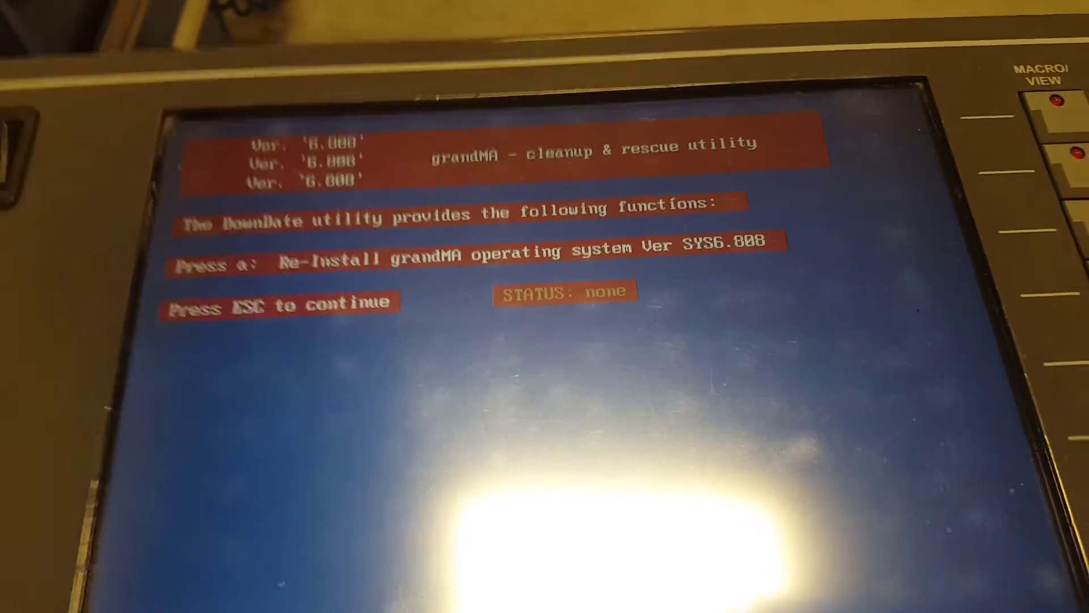
{"action": "key", "text": "a"}
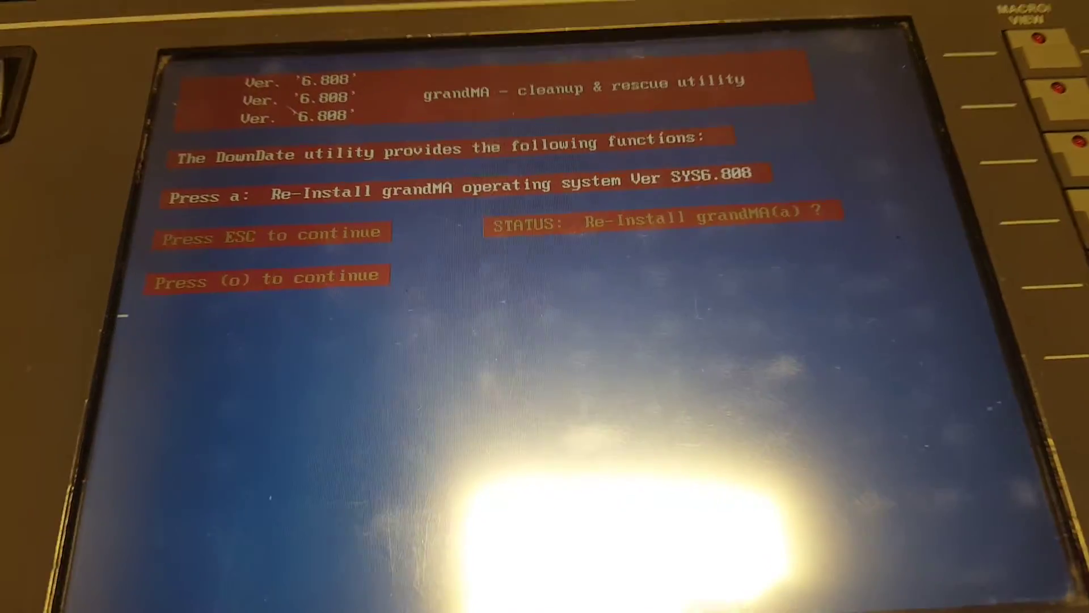